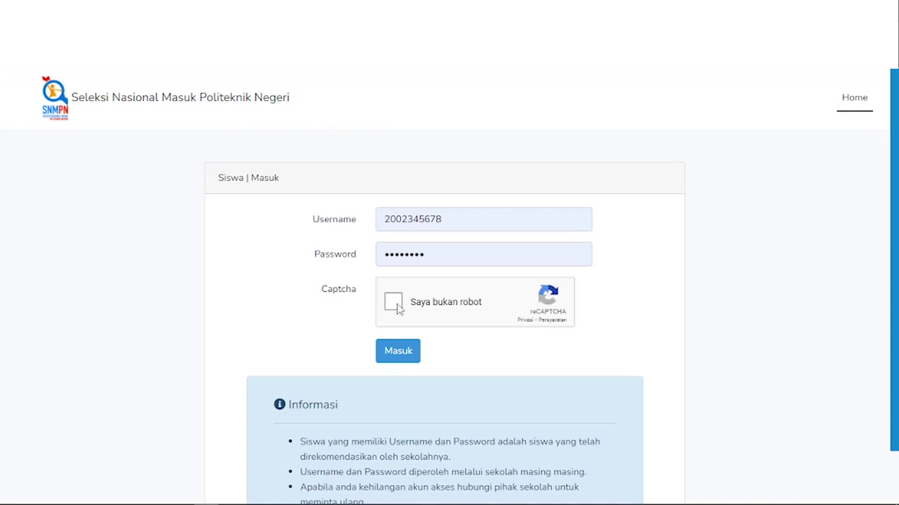
# - Confirm the captcha and log in to the student account with the prefilled credentials
pyautogui.click(394, 303)
pyautogui.click(398, 354)
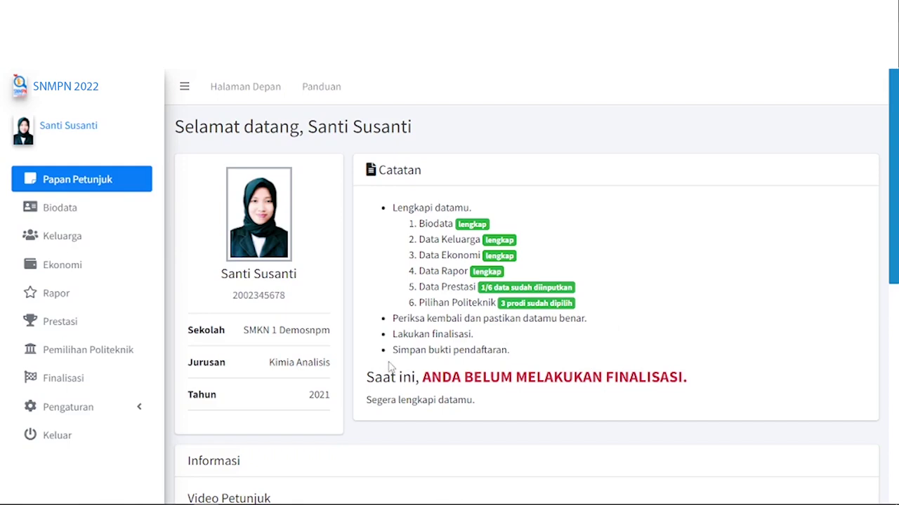
# - Examine the Biodata form, including the personal data fields and the profile photo upload
pyautogui.click(72, 214)
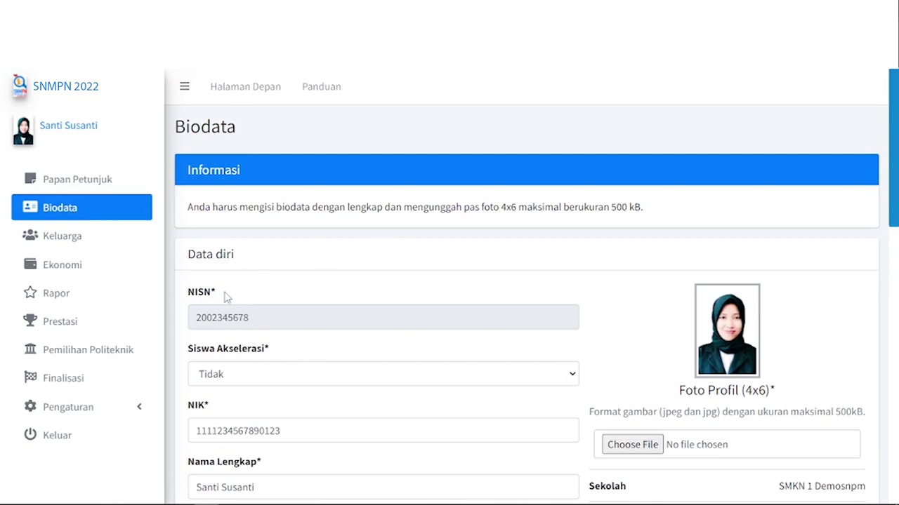
pyautogui.scroll(-3, 238, 309)
pyautogui.scroll(-1, 239, 312)
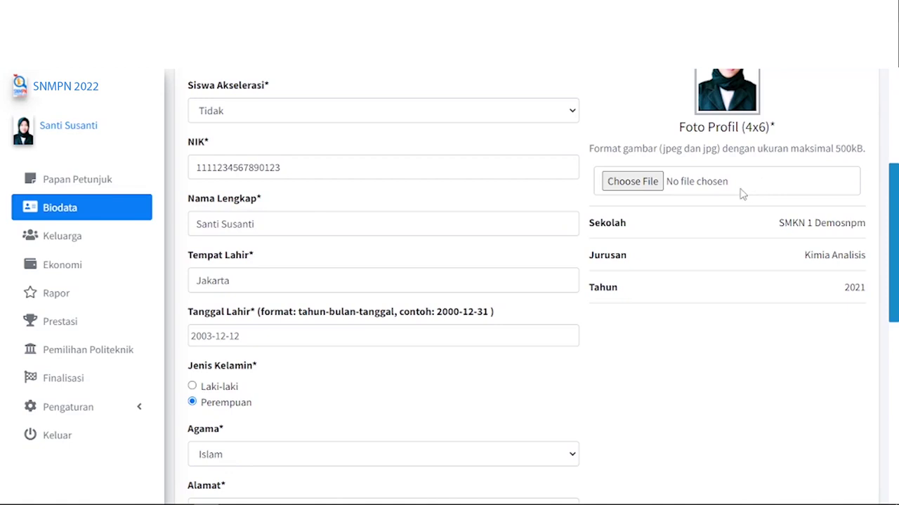
pyautogui.scroll(2, 738, 193)
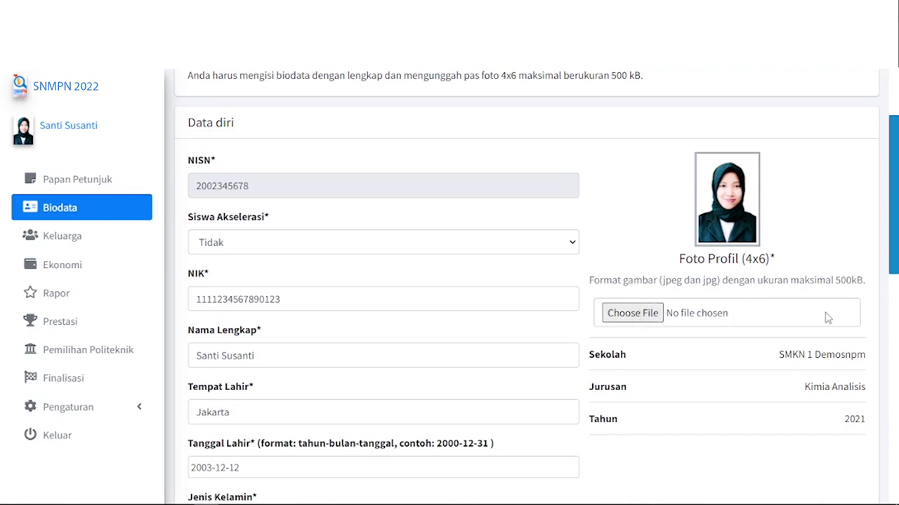
# - Examine the Keluarga form, from the parents' data to the uploads for the family card, salary scan and SKTM
pyautogui.click(83, 236)
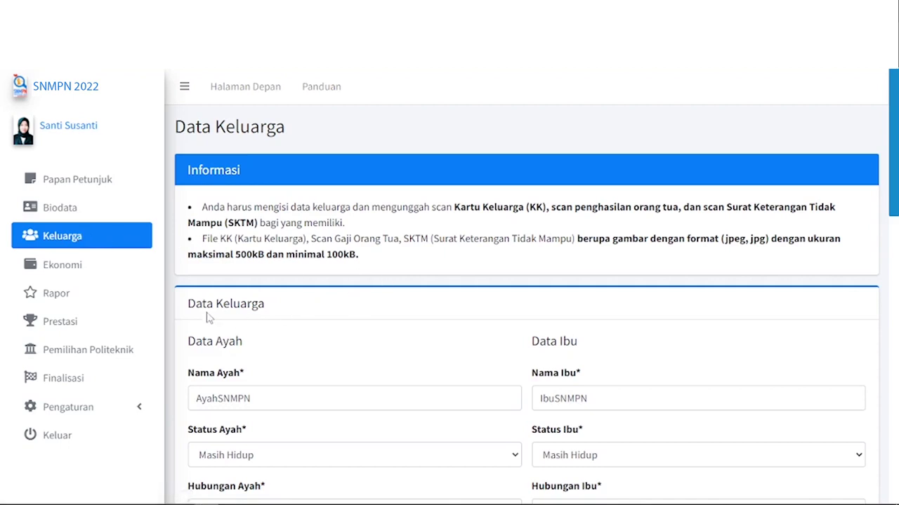
pyautogui.scroll(-3, 562, 336)
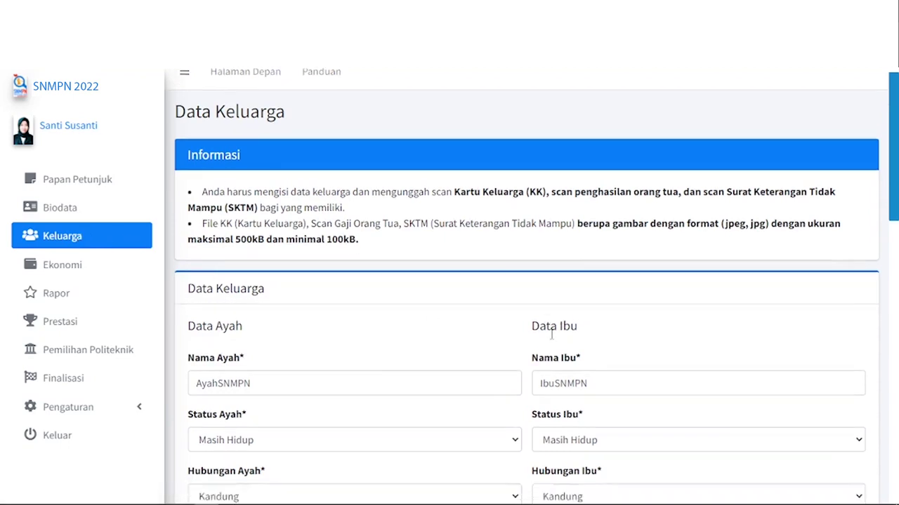
pyautogui.scroll(-1, 552, 339)
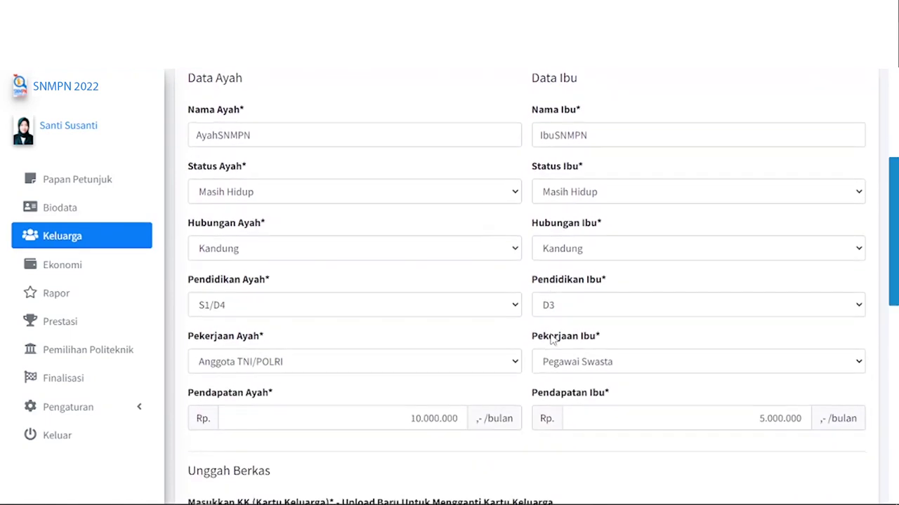
pyautogui.scroll(-1, 553, 339)
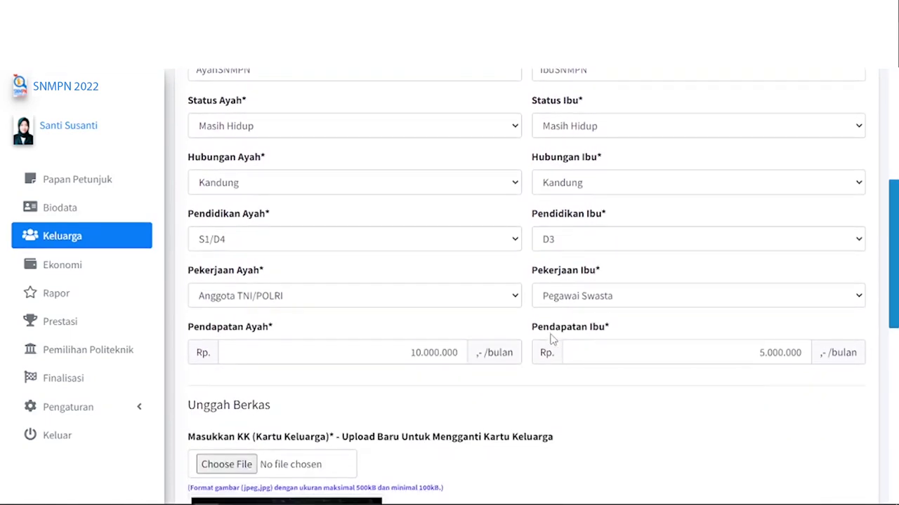
pyautogui.scroll(-3, 552, 339)
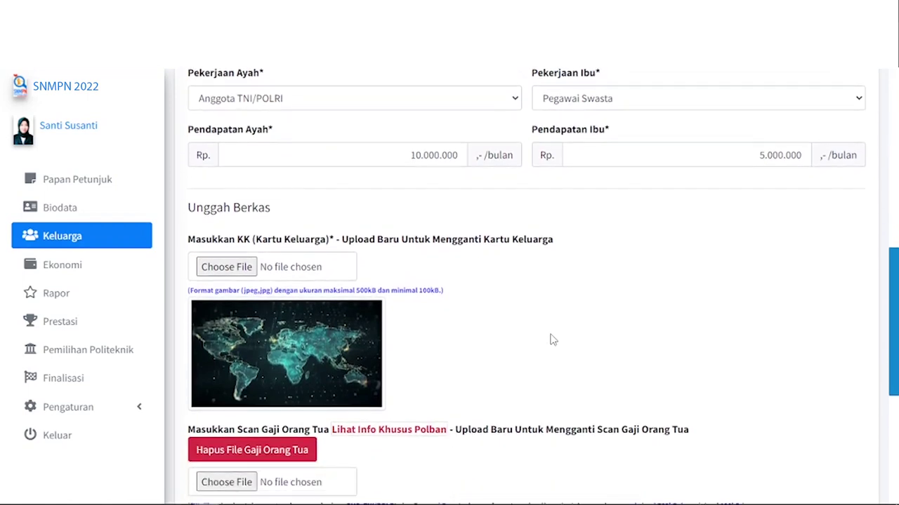
pyautogui.scroll(-1, 553, 340)
pyautogui.scroll(-1, 552, 340)
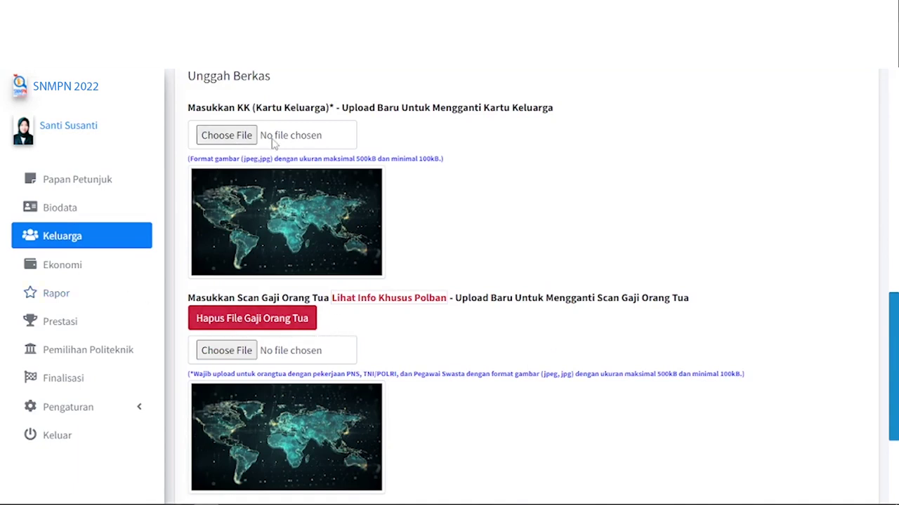
pyautogui.scroll(-1, 316, 354)
pyautogui.scroll(-1, 316, 354)
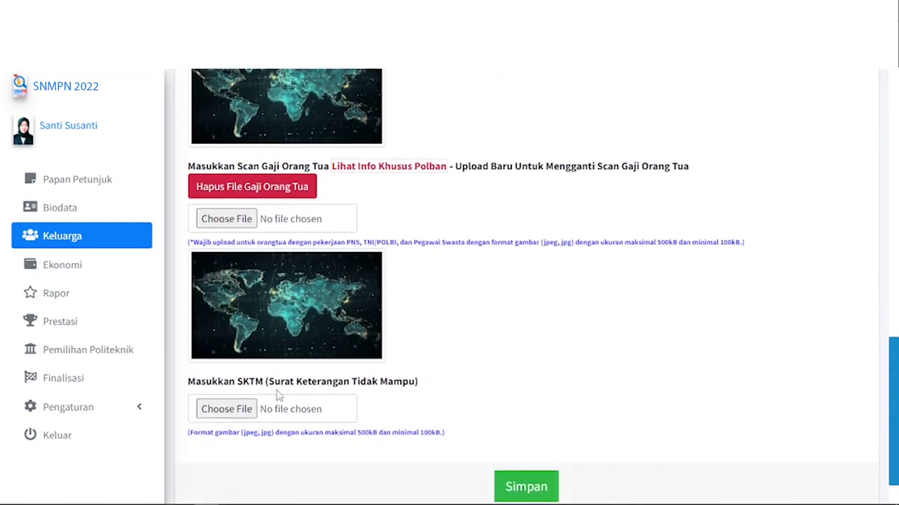
pyautogui.scroll(-1, 478, 422)
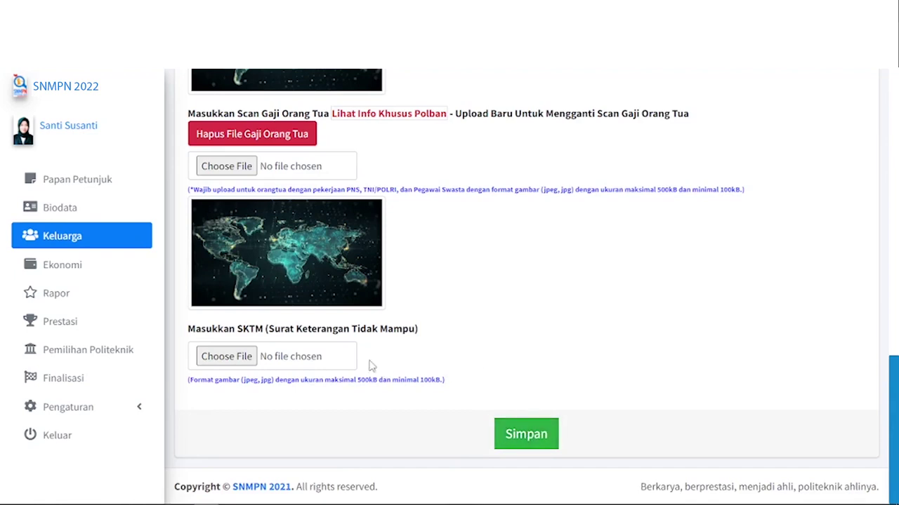
# - Examine the Ekonomi form and the per-semester grade list in the Rapor section
pyautogui.click(65, 267)
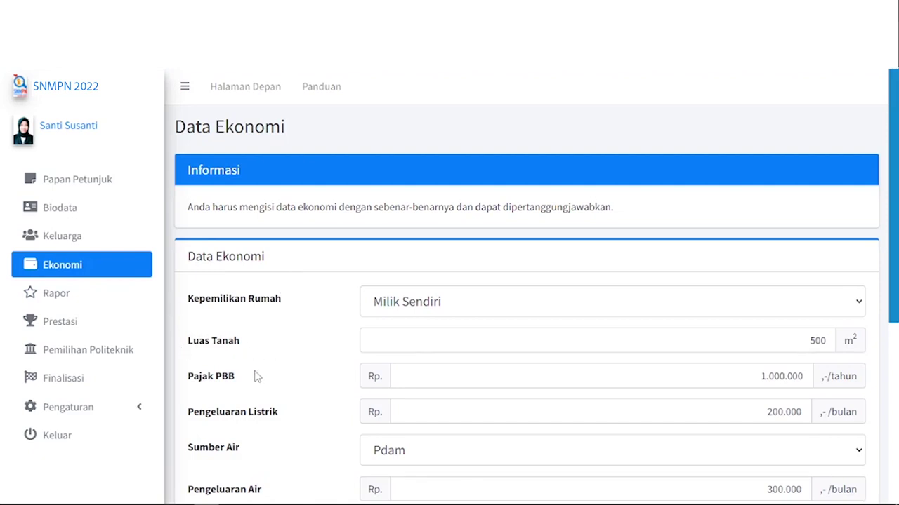
pyautogui.scroll(-5, 307, 371)
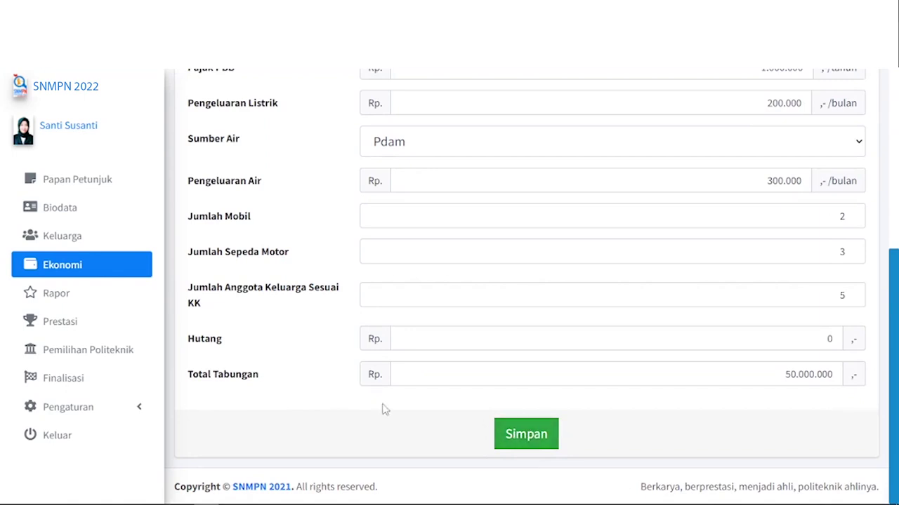
pyautogui.click(73, 300)
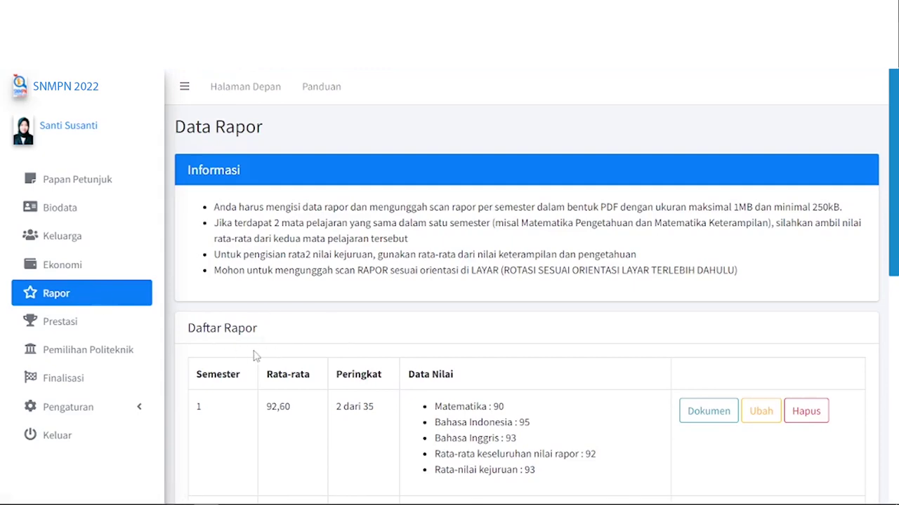
pyautogui.scroll(-2, 229, 377)
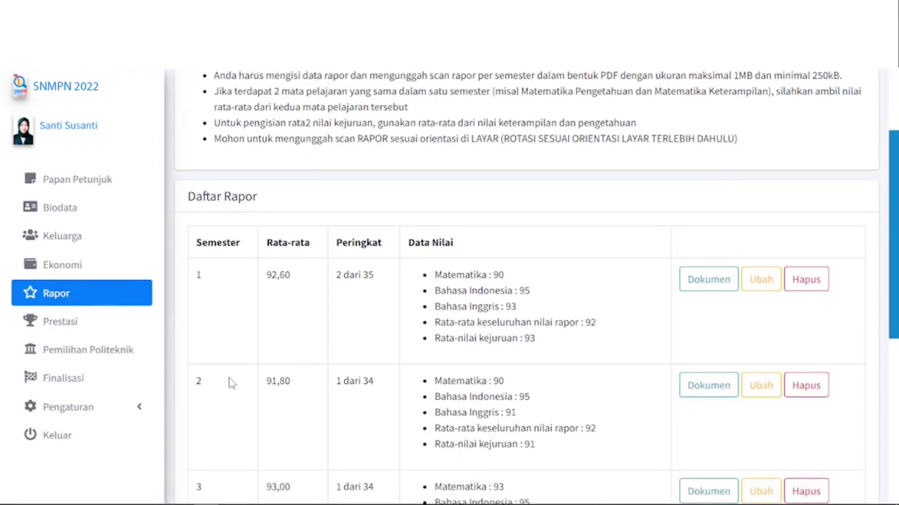
pyautogui.scroll(-1, 231, 382)
pyautogui.scroll(-1, 232, 382)
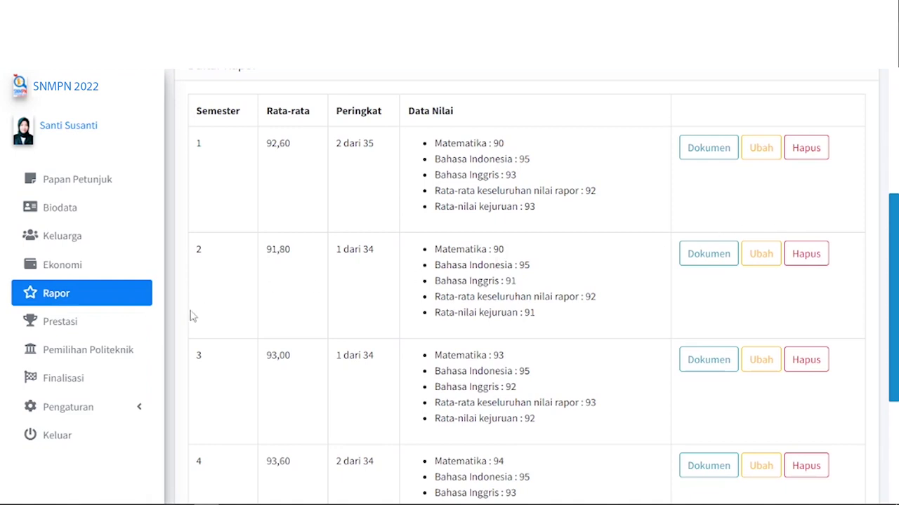
# - Examine the Prestasi list and the polytechnic and study programme choices in Pemilihan Politeknik
pyautogui.click(78, 327)
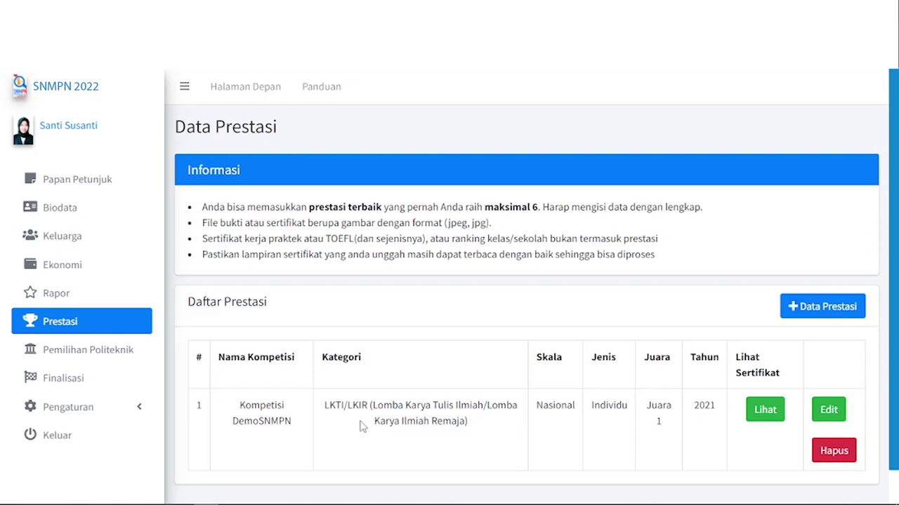
pyautogui.click(95, 350)
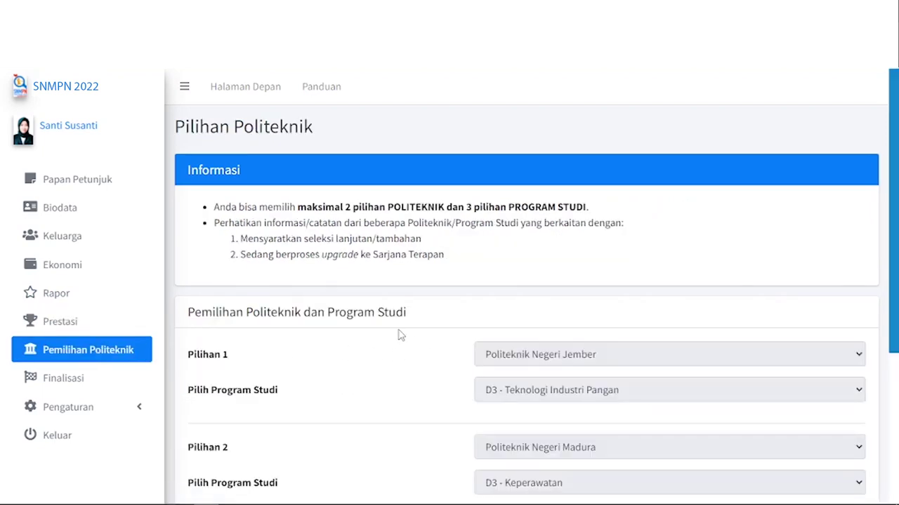
pyautogui.scroll(-1, 400, 336)
pyautogui.scroll(-1, 400, 336)
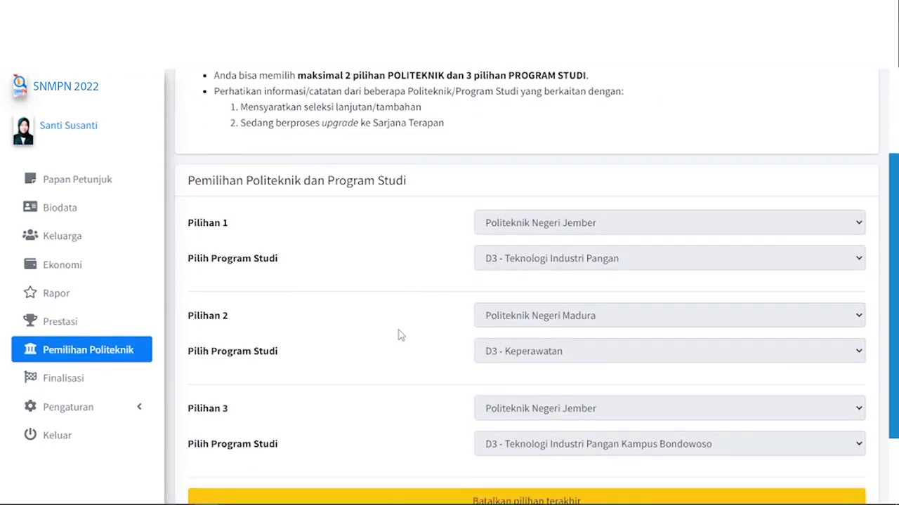
pyautogui.scroll(-1, 400, 336)
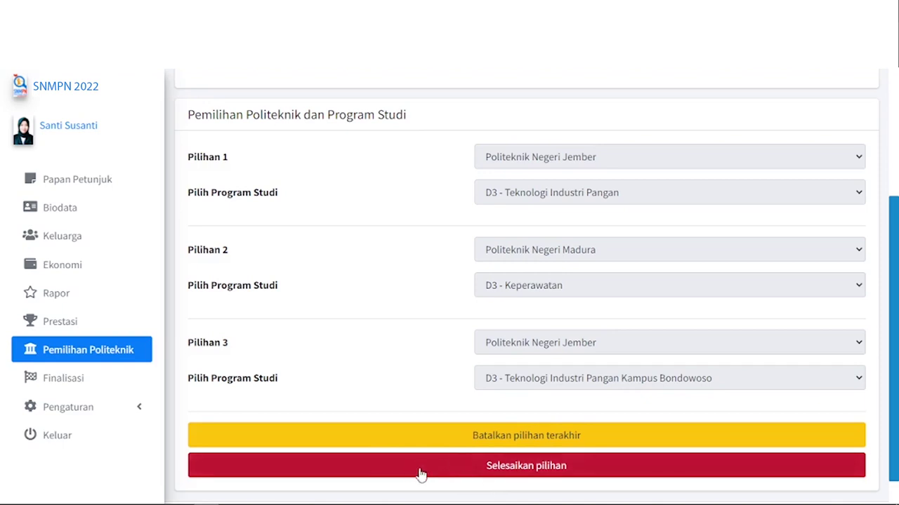
# - Start the finalisation of the registration, leaving the KIP-K data (KAP and PIN) empty
pyautogui.click(94, 379)
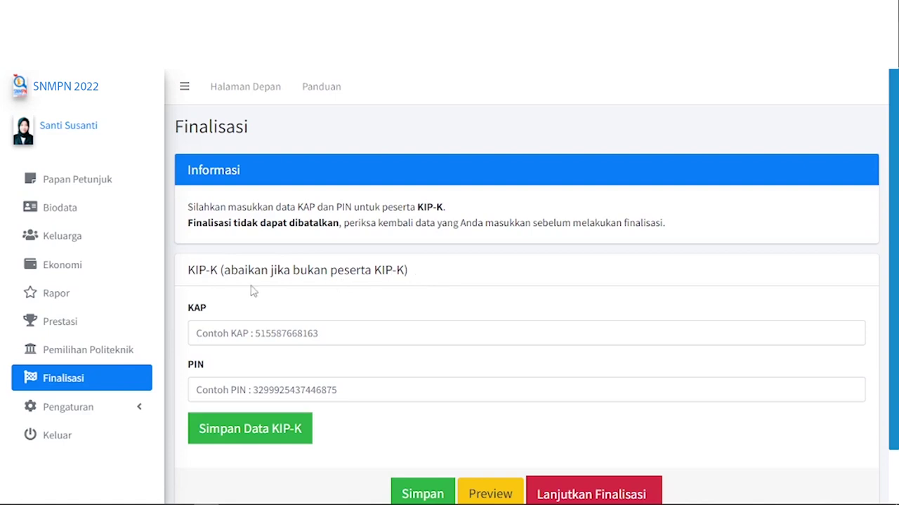
pyautogui.scroll(-2, 395, 310)
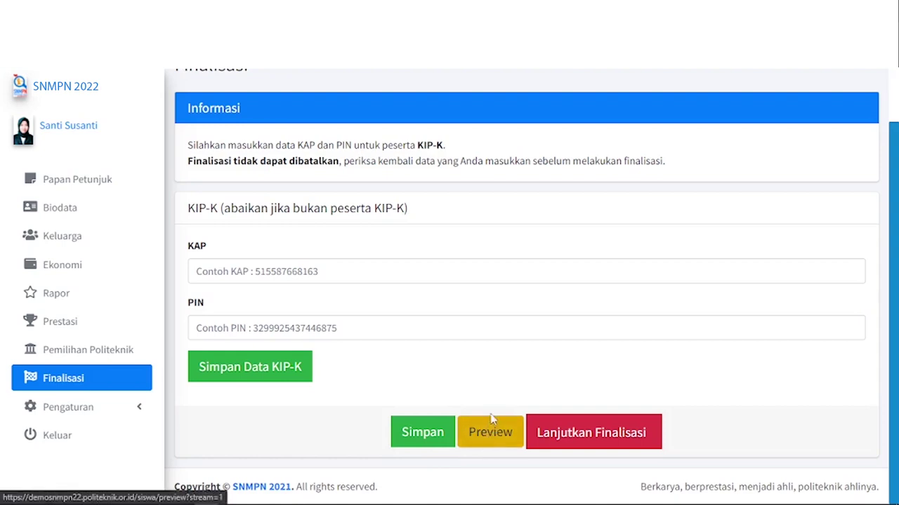
pyautogui.click(541, 436)
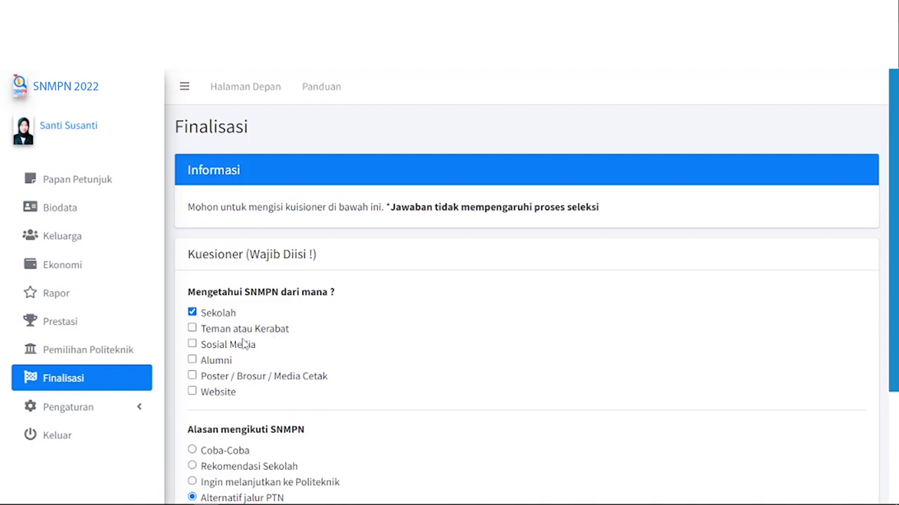
# - Save the questionnaire with the answers Sekolah and Alternatif jalur PTN and continue the finalisation
pyautogui.scroll(-1, 252, 342)
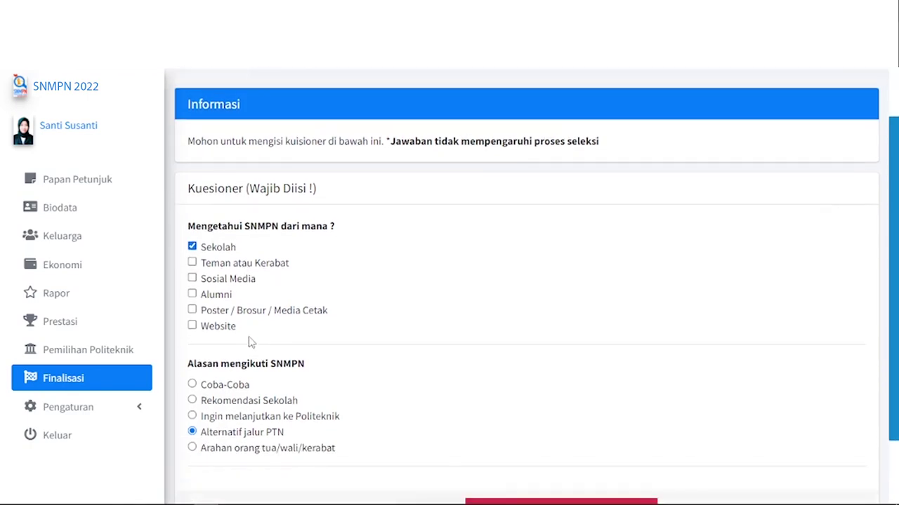
pyautogui.scroll(-1, 252, 342)
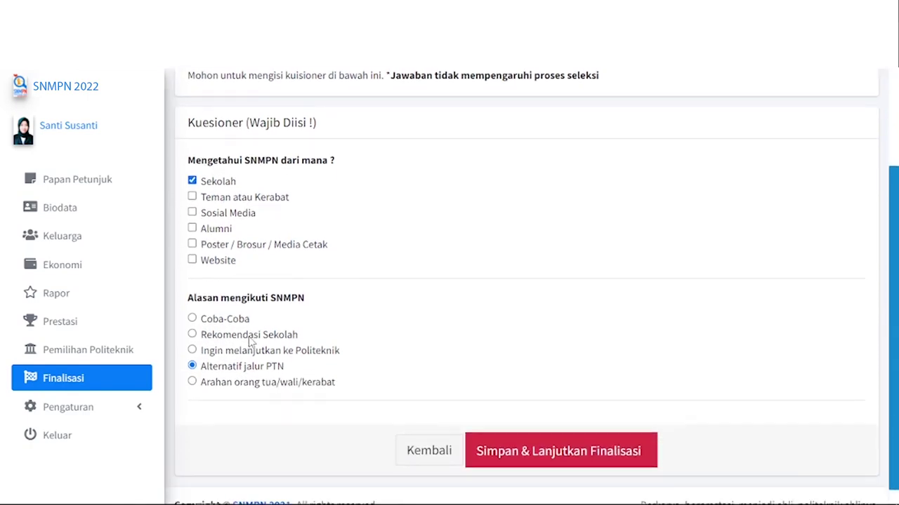
pyautogui.click(536, 457)
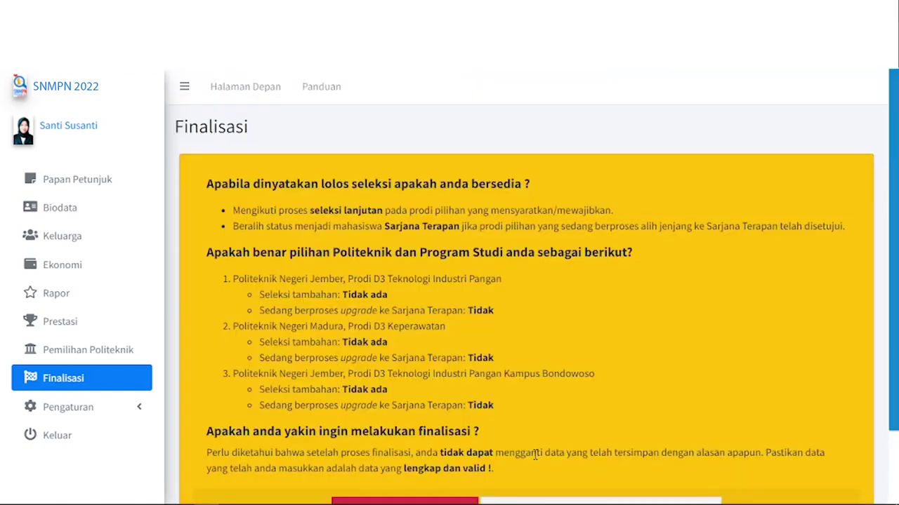
# - Finalise the registration after checking the listed polytechnic choices and reading through the document preview
pyautogui.scroll(-1, 482, 426)
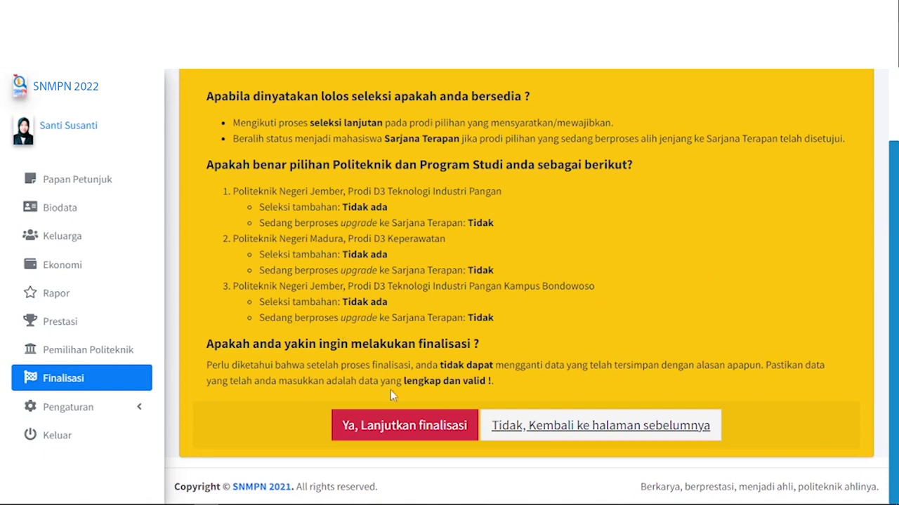
pyautogui.click(408, 430)
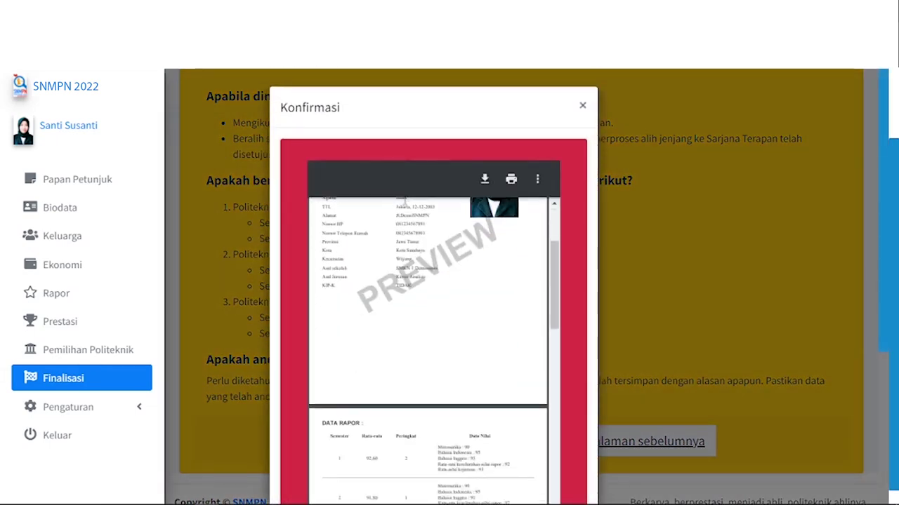
pyautogui.scroll(-15, 435, 288)
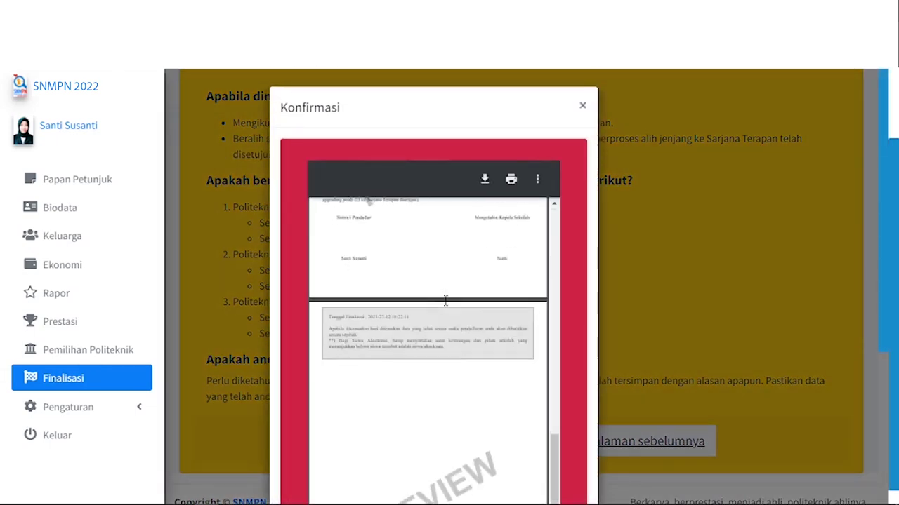
pyautogui.scroll(-2, 446, 301)
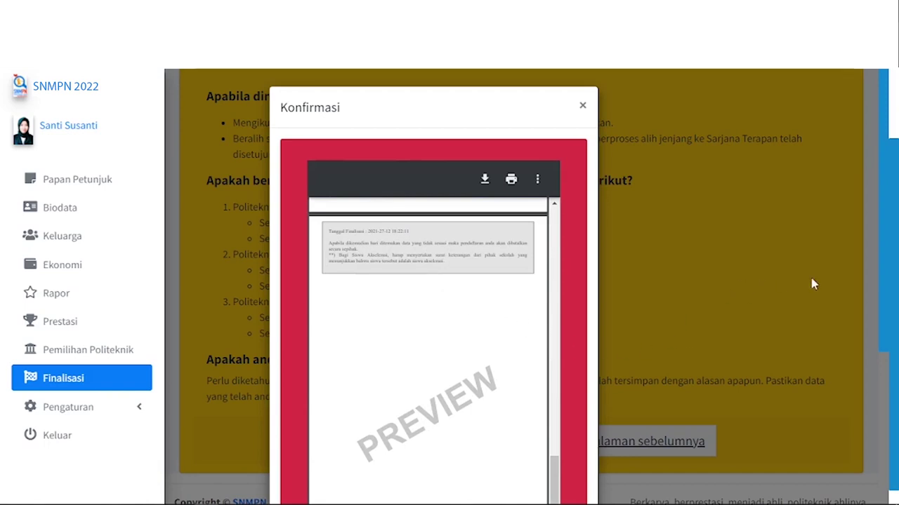
pyautogui.scroll(-4, 812, 283)
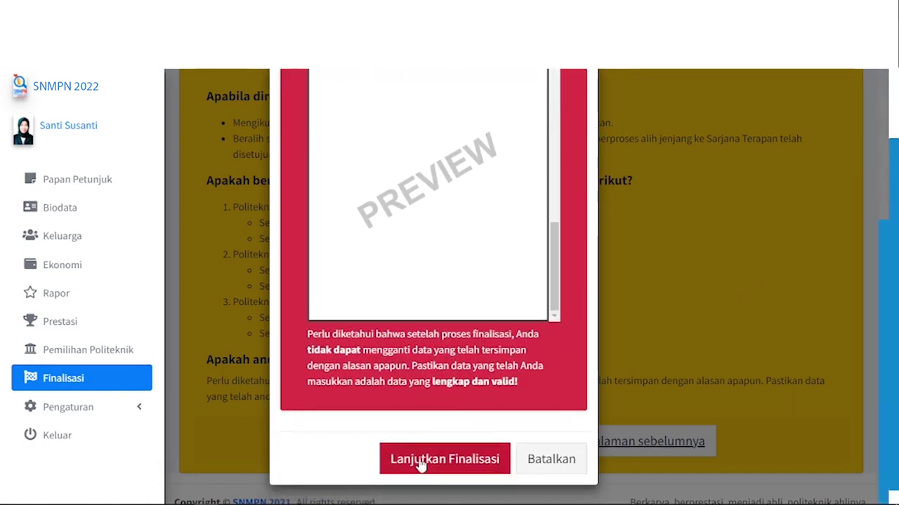
pyautogui.click(420, 466)
pyautogui.scroll(-1, 472, 371)
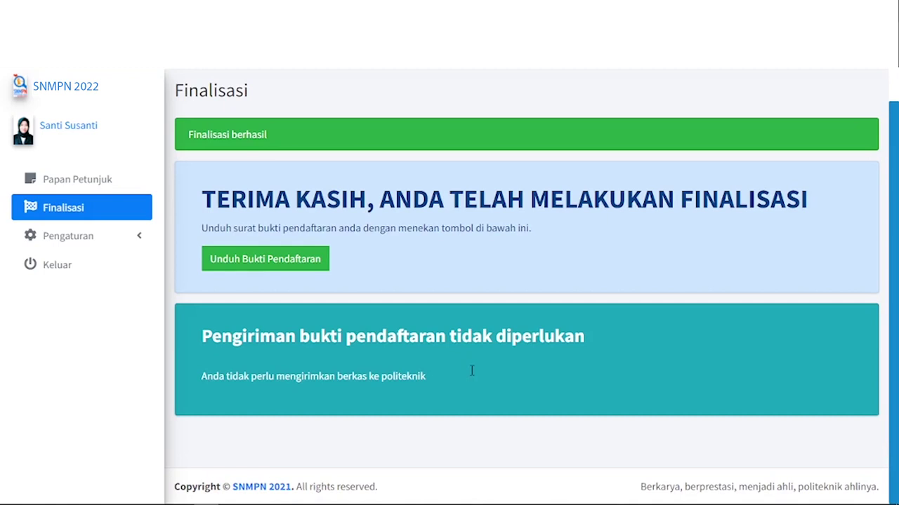